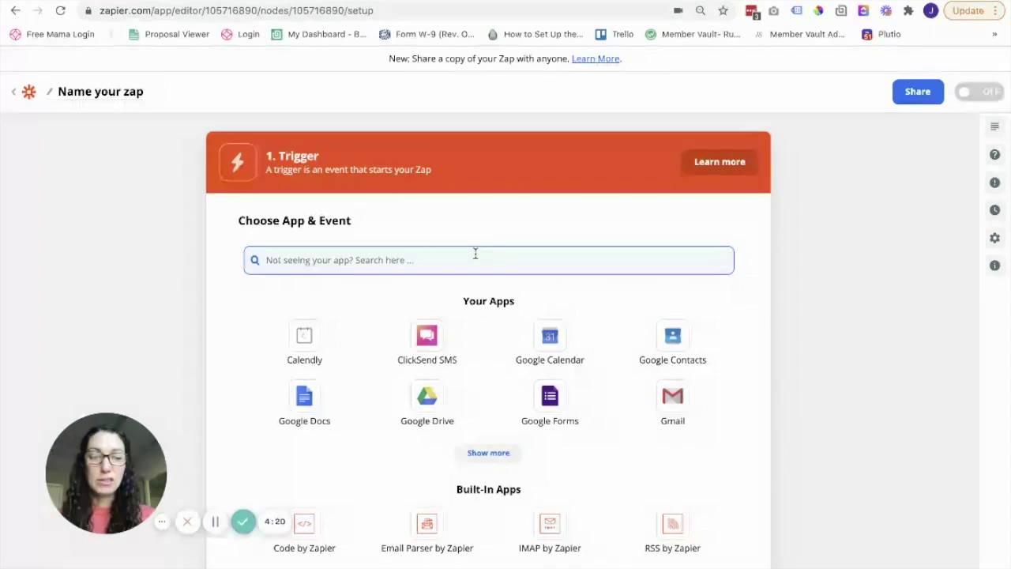
# Step: Search the trigger apps for 'zoom'
pyautogui.write('zoom')
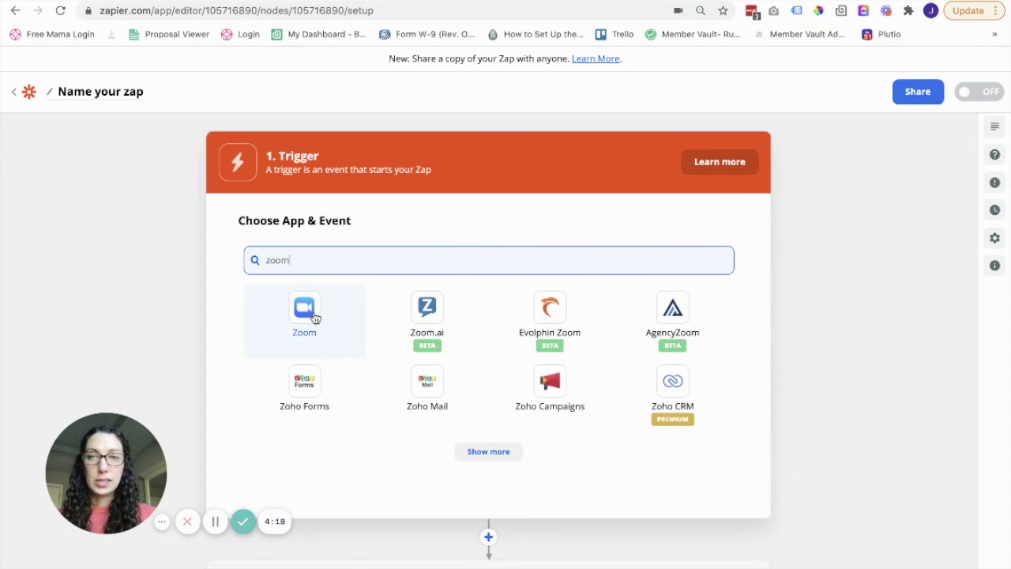
# Step: Set the trigger to Zoom New Recording on the connected Zoom account
pyautogui.click(316, 320)
pyautogui.click(339, 331)
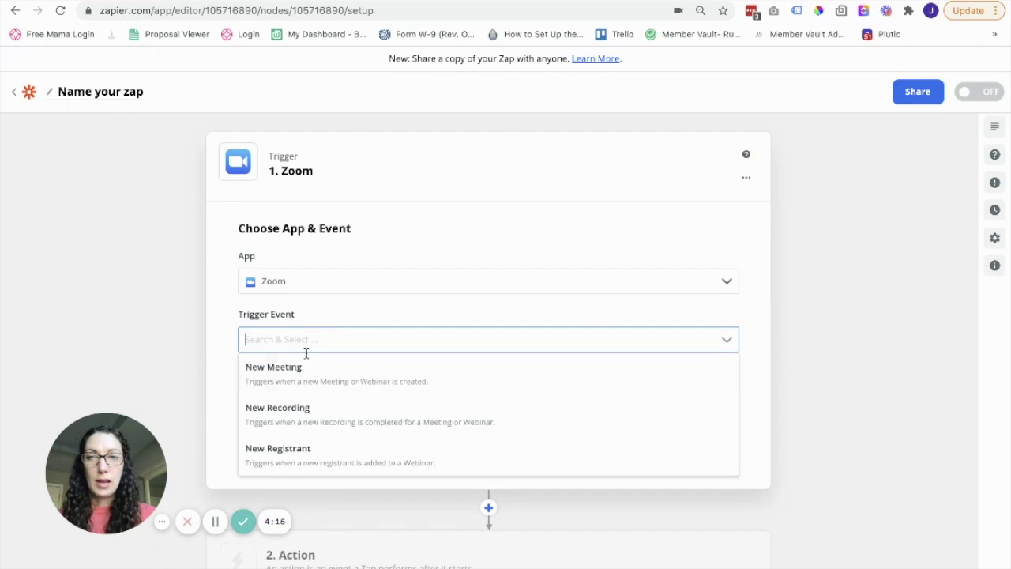
pyautogui.click(276, 408)
pyautogui.click(412, 343)
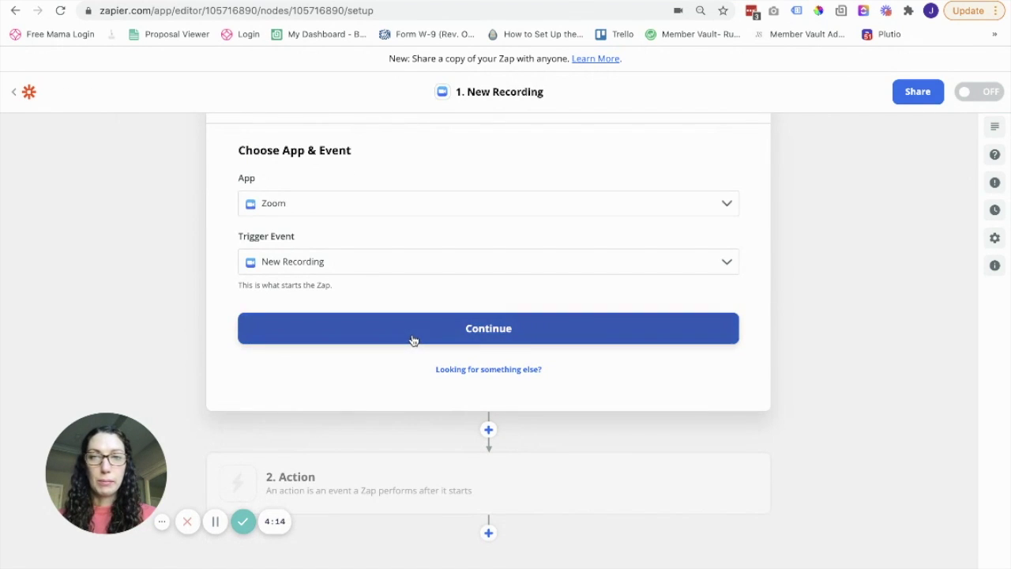
pyautogui.click(343, 235)
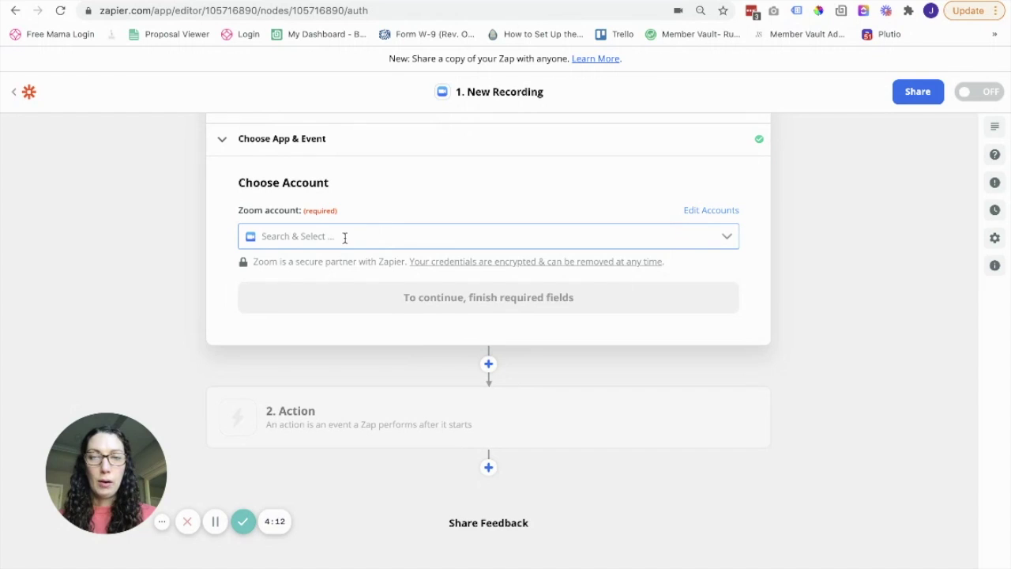
pyautogui.click(323, 262)
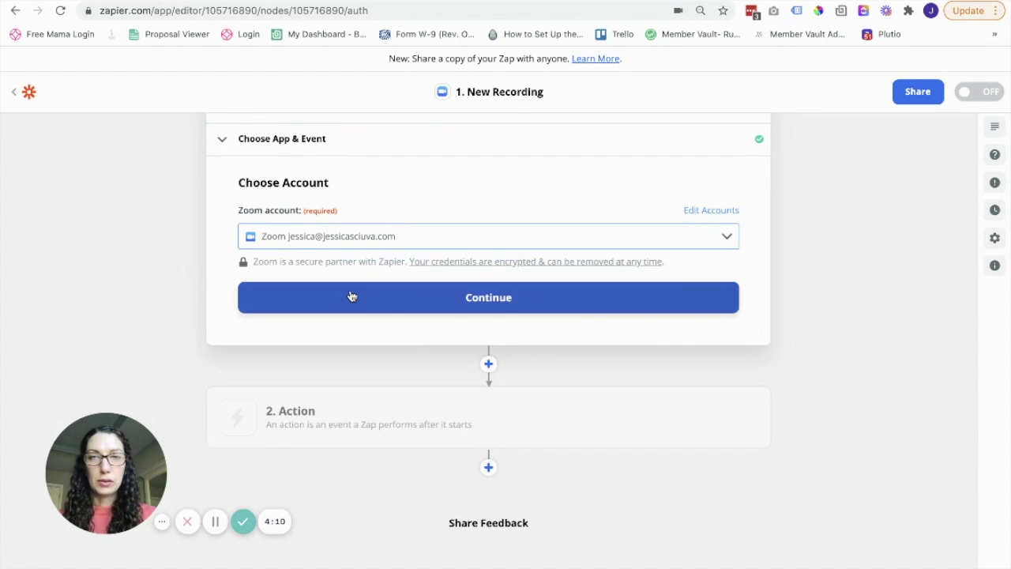
pyautogui.click(351, 296)
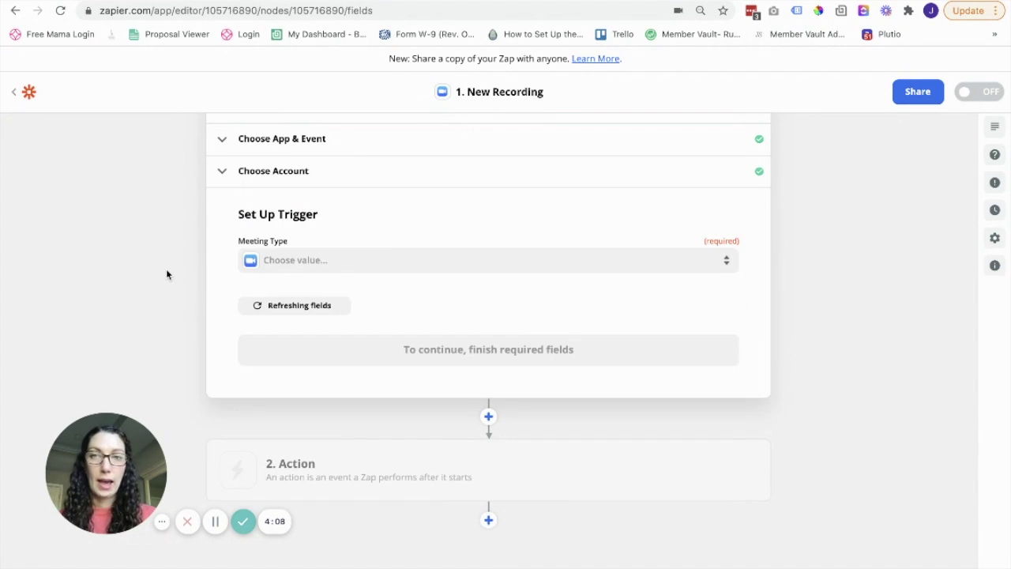
# Step: Set Meeting Type to Meeting and successfully test the trigger with a recent recording
pyautogui.click(352, 263)
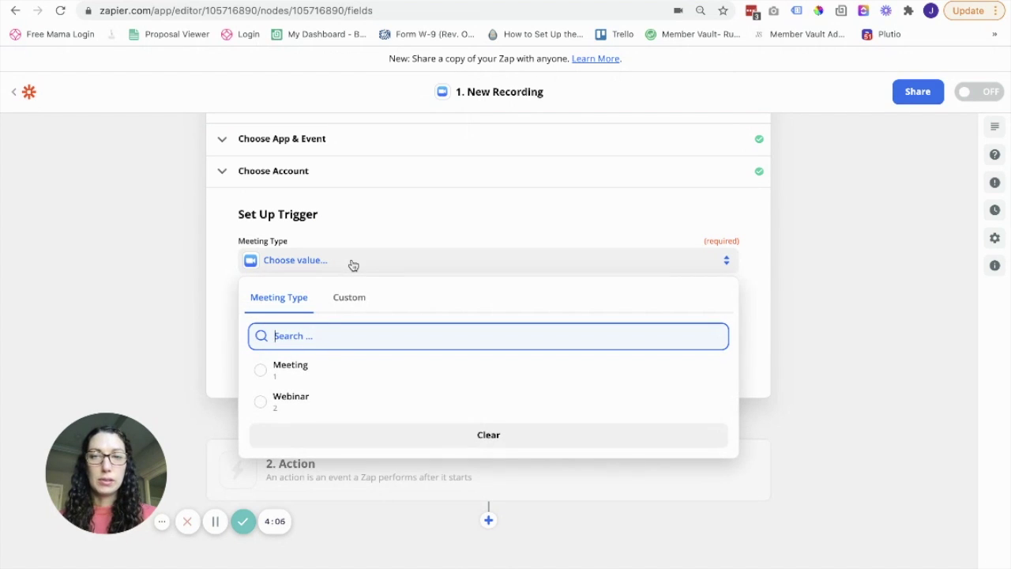
pyautogui.click(305, 368)
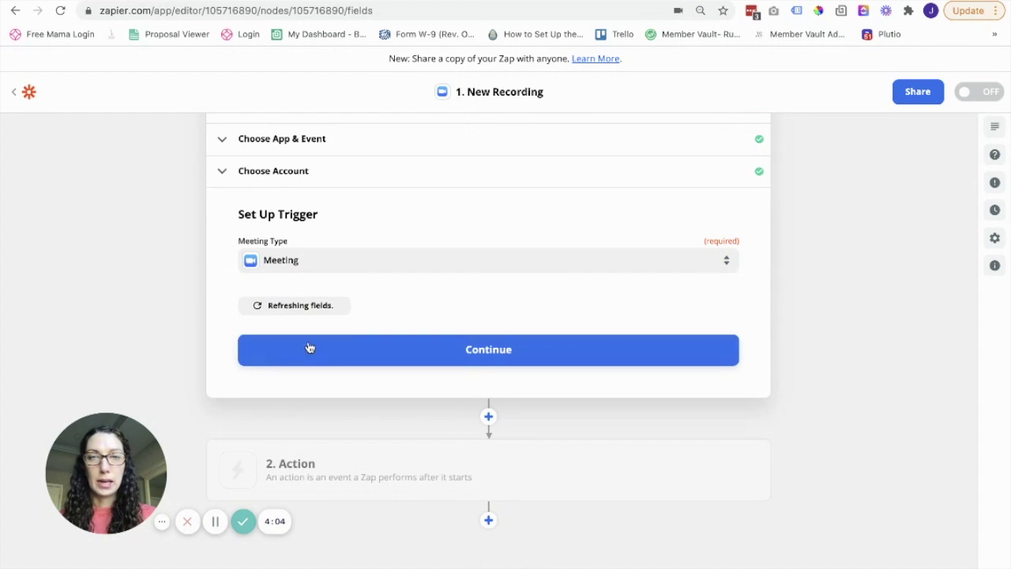
pyautogui.click(309, 348)
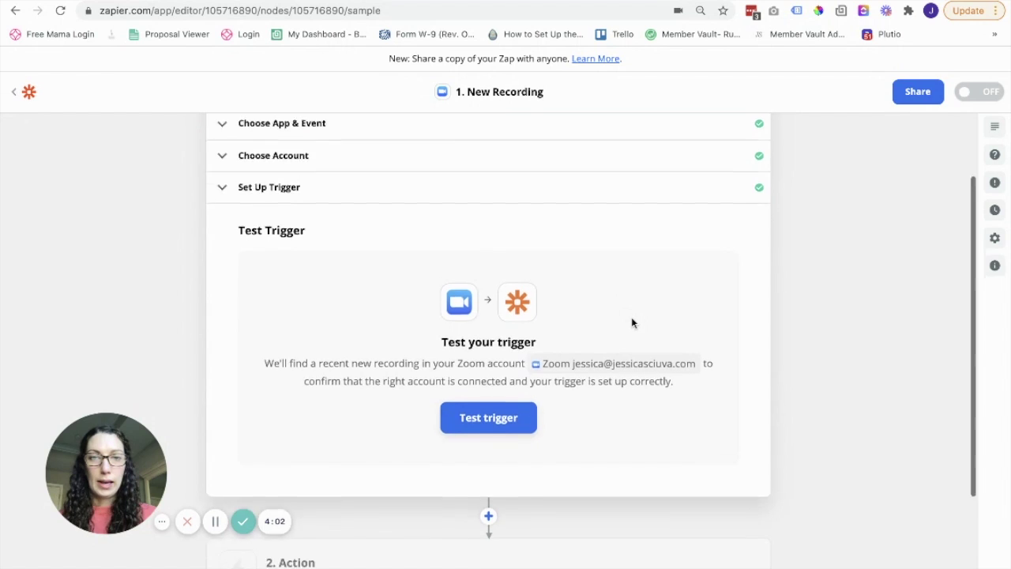
pyautogui.click(494, 298)
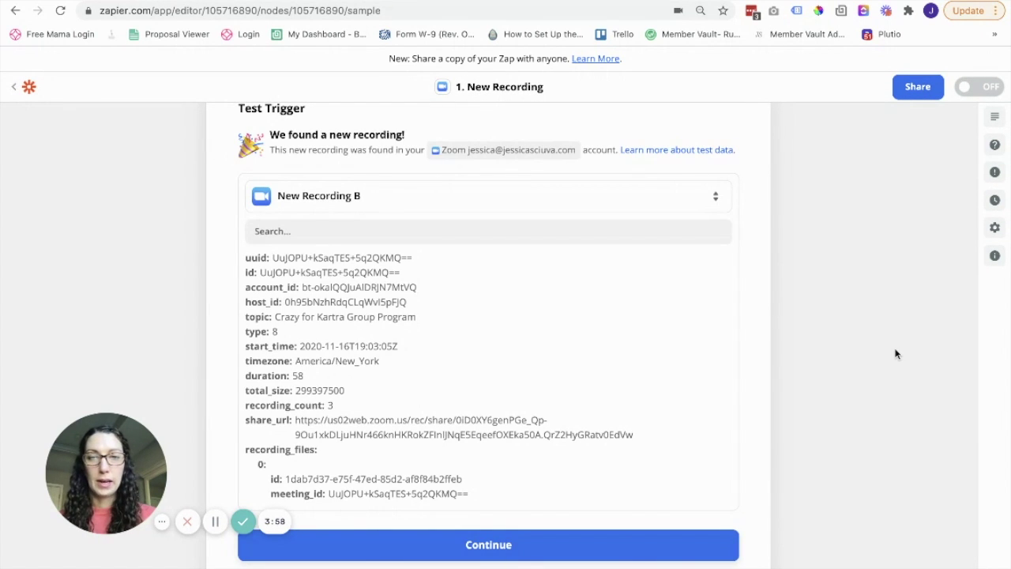
pyautogui.scroll(-3, 688, 433)
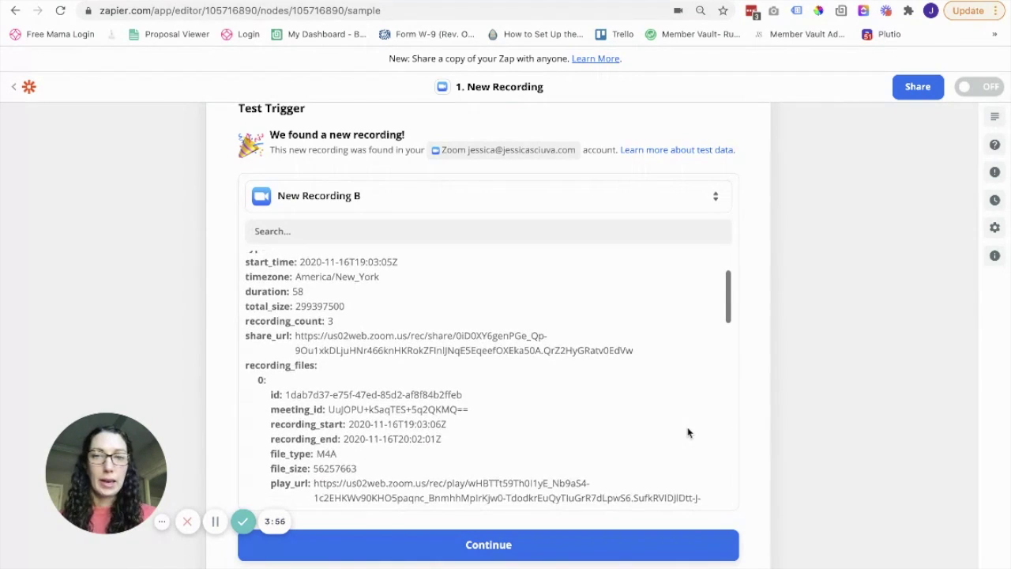
pyautogui.click(509, 543)
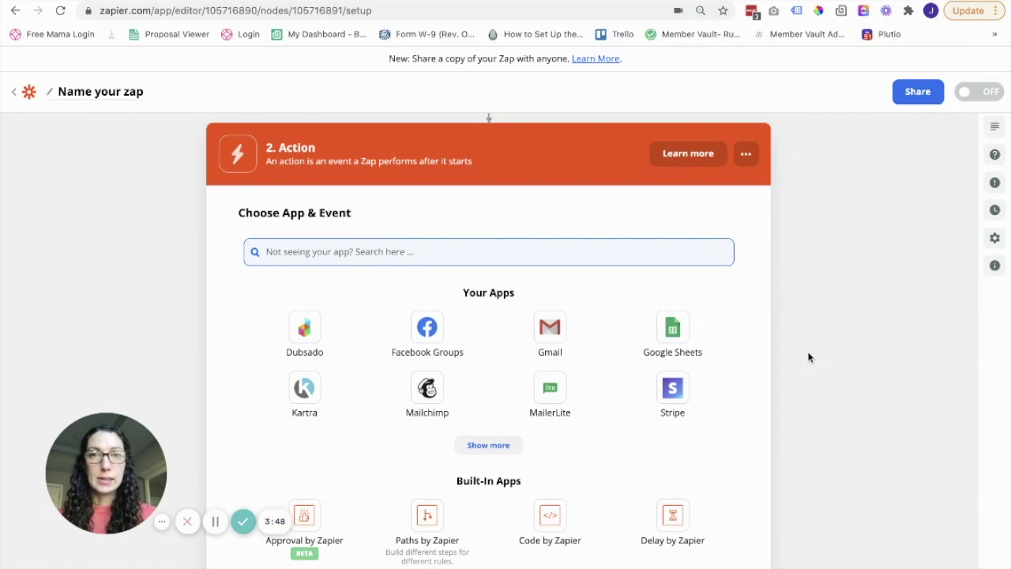
# Step: Make the action YouTube Upload Video using the connected YouTube account
pyautogui.write('y')
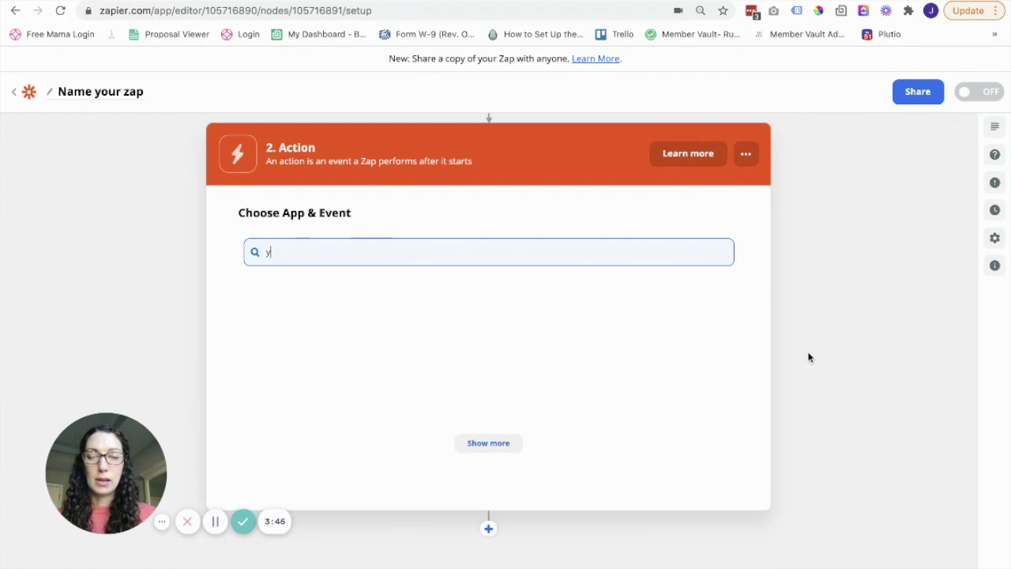
pyautogui.write('ou')
pyautogui.click(304, 304)
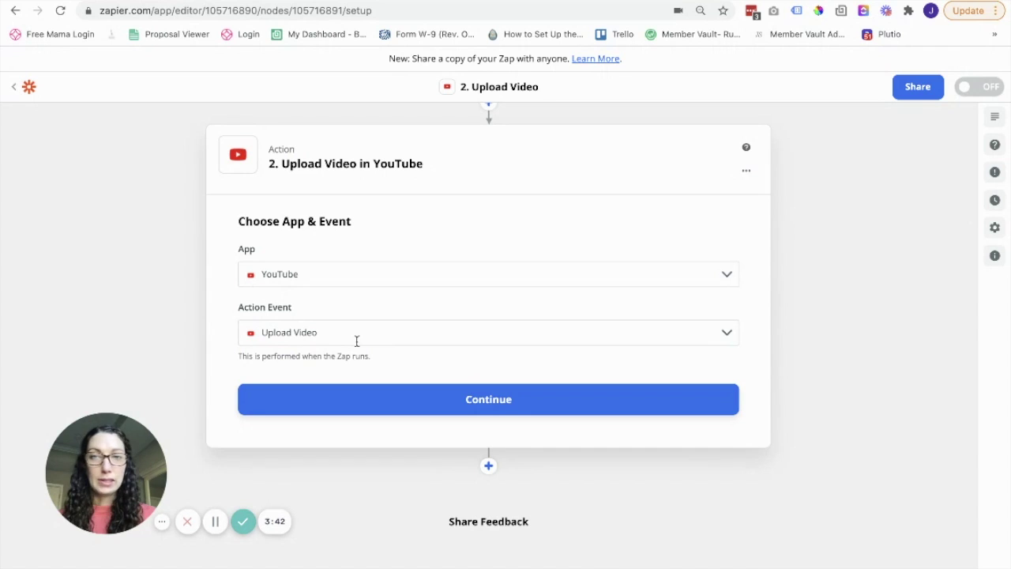
pyautogui.click(368, 398)
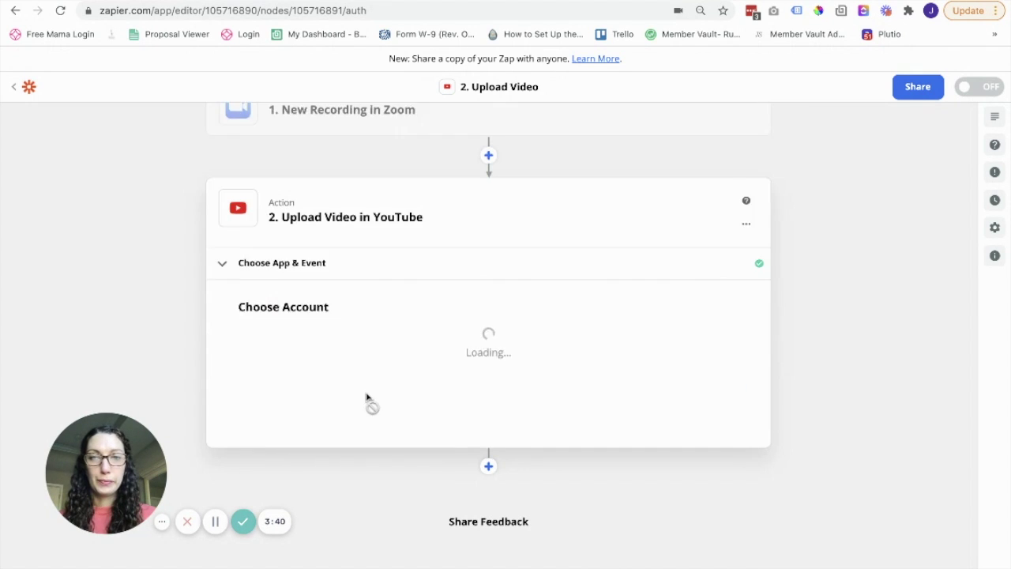
pyautogui.click(335, 340)
pyautogui.click(318, 365)
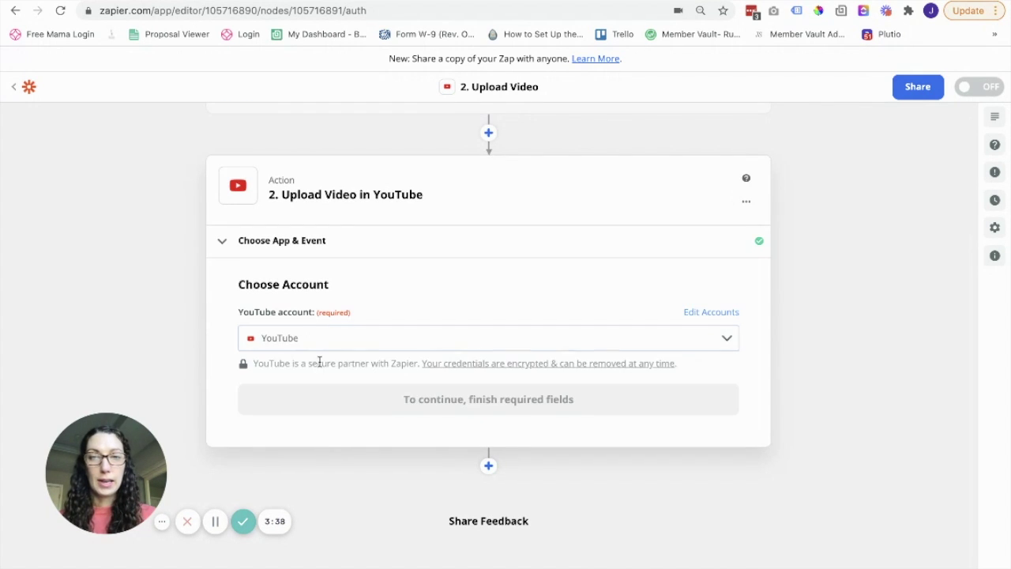
pyautogui.click(387, 403)
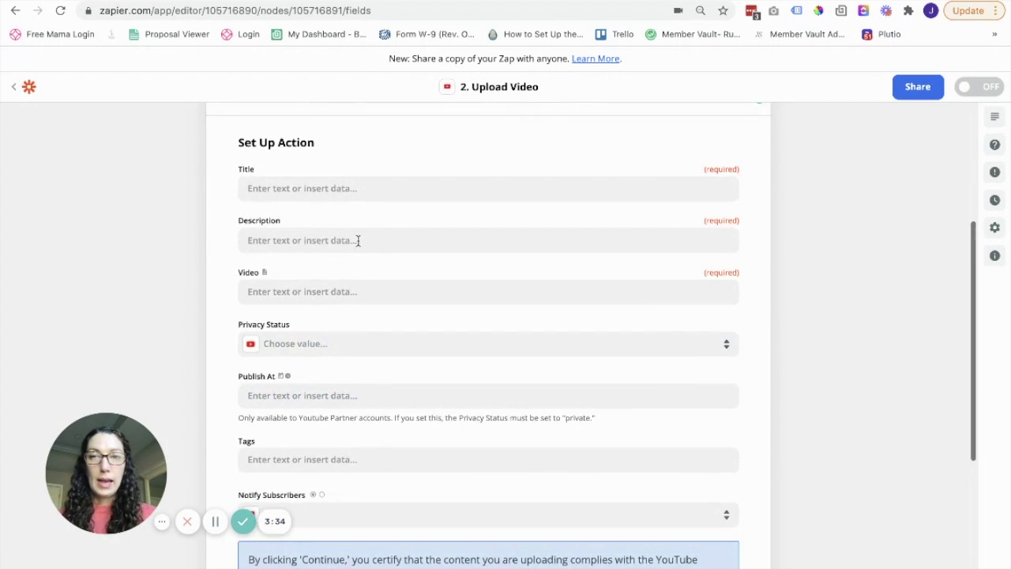
# Step: Map the Zoom recording's Topic into the YouTube video title
pyautogui.click(350, 188)
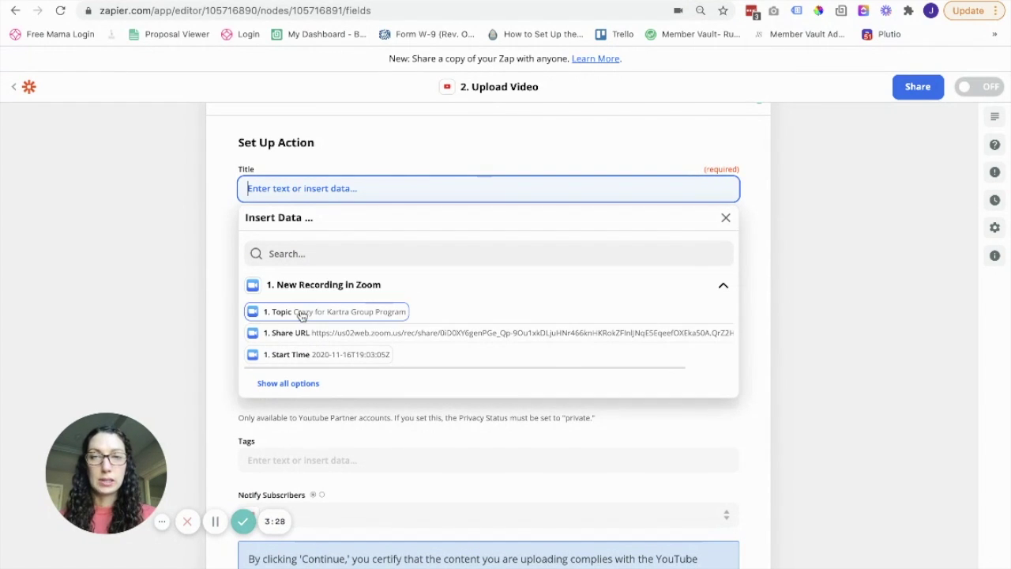
pyautogui.click(300, 313)
pyautogui.click(196, 265)
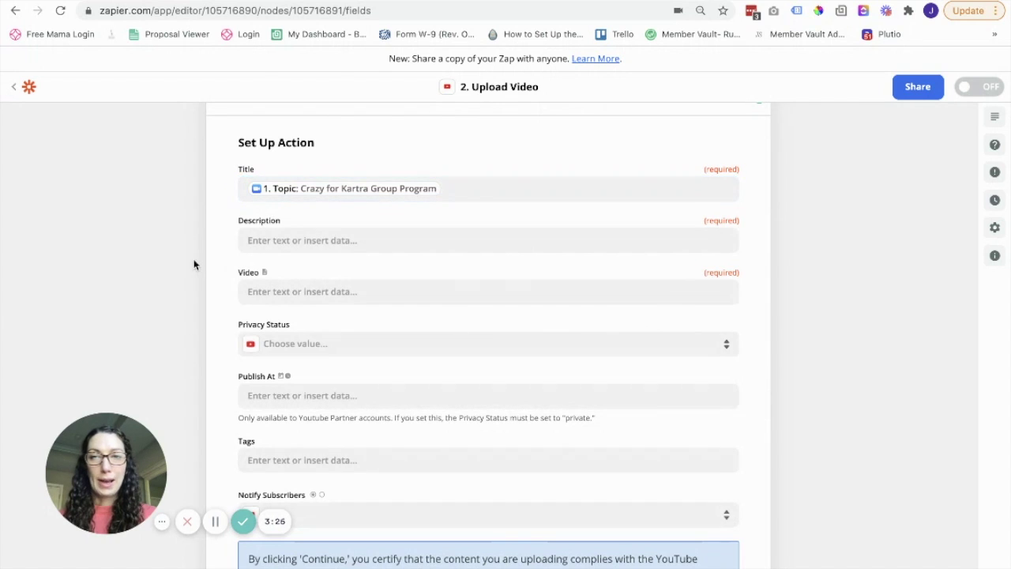
# Step: Fill the description with '1. Start Time' and bring up Zoom data for Video
pyautogui.click(311, 237)
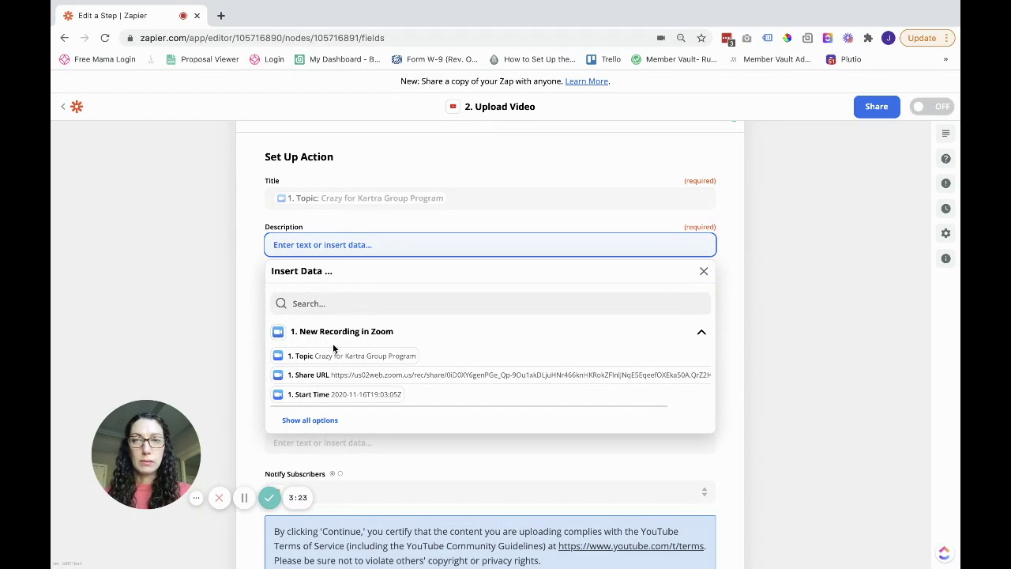
pyautogui.click(349, 396)
pyautogui.click(221, 305)
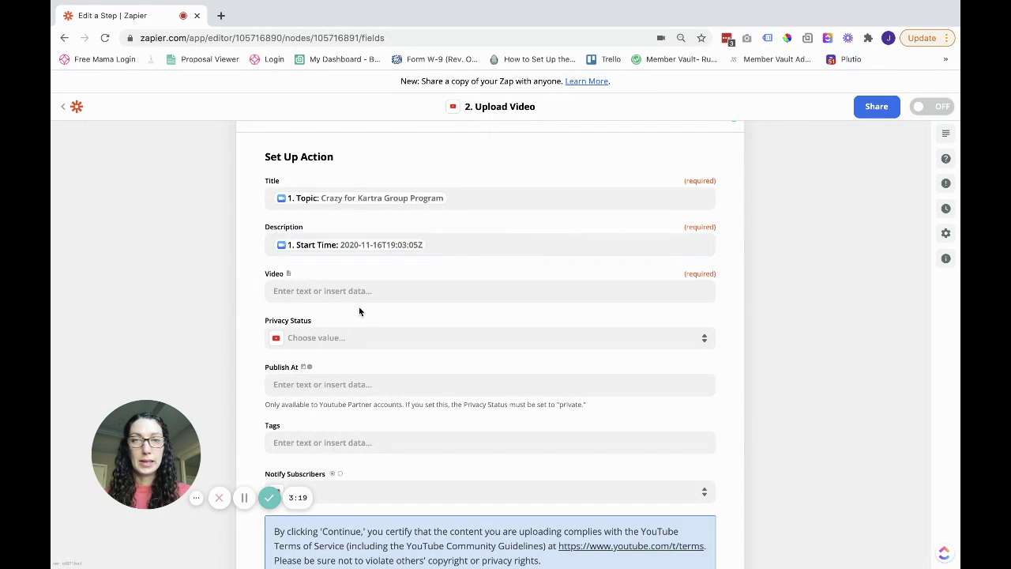
pyautogui.scroll(-1, 359, 308)
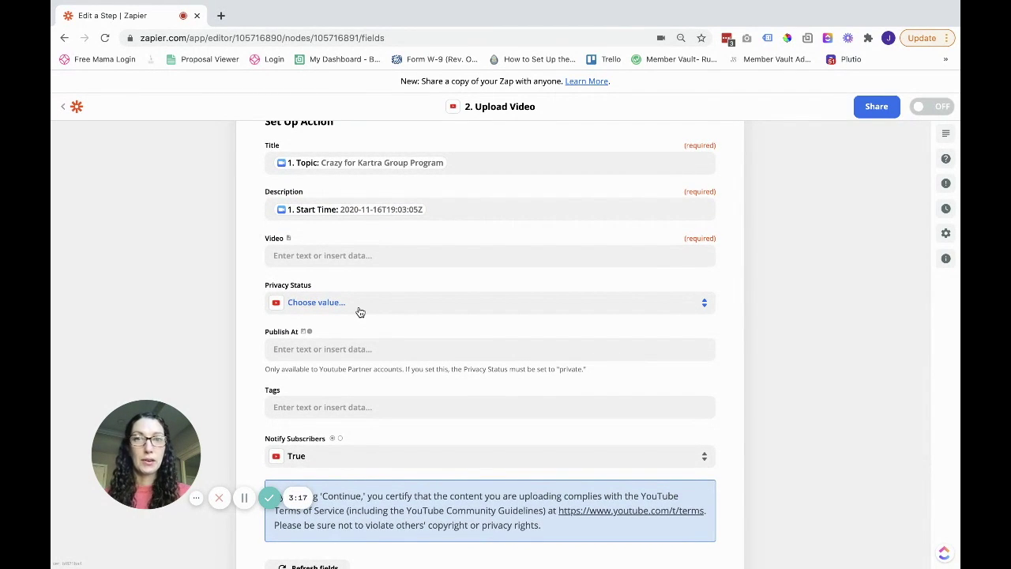
pyautogui.scroll(-1, 360, 312)
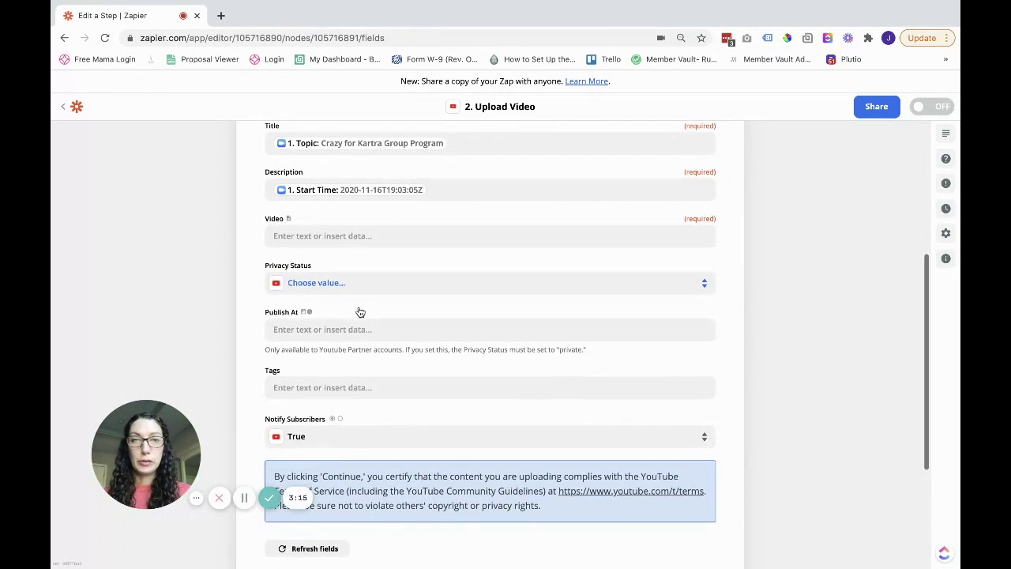
pyautogui.click(358, 237)
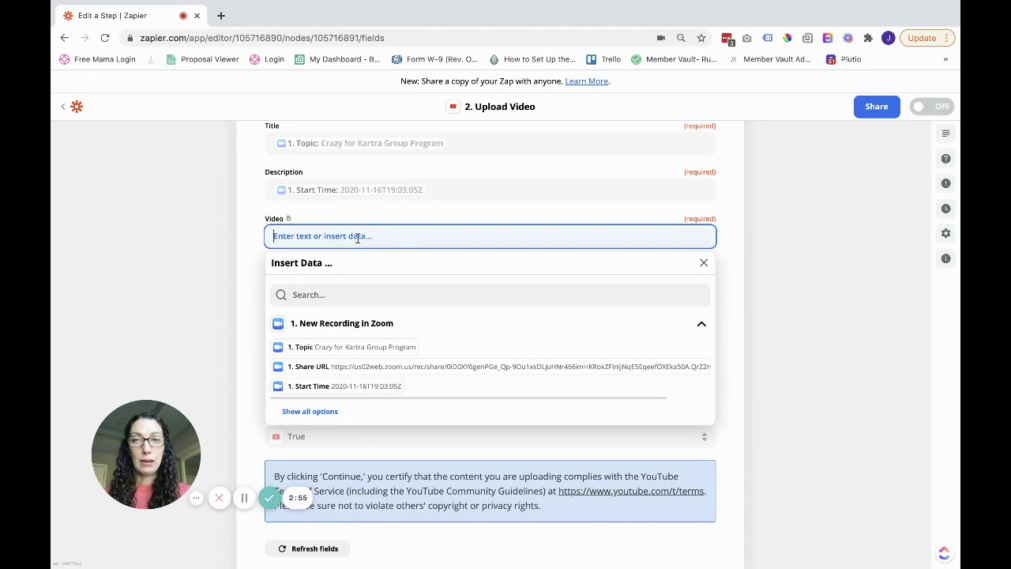
# Step: Map the Video field to the recording's '1. Video Files Download URL'
pyautogui.click(319, 411)
pyautogui.scroll(-2, 382, 436)
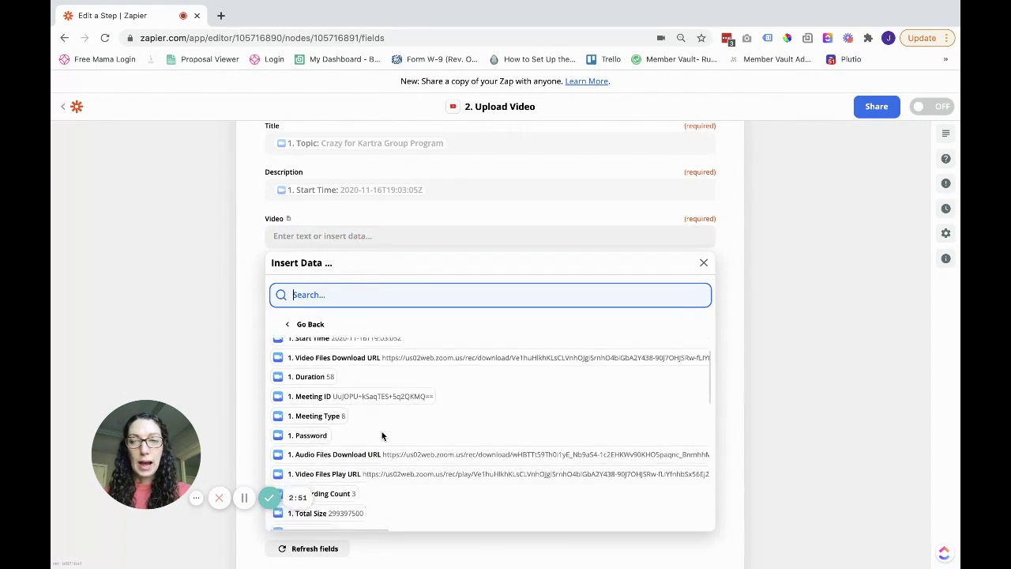
pyautogui.scroll(-1, 382, 436)
pyautogui.scroll(-1, 381, 436)
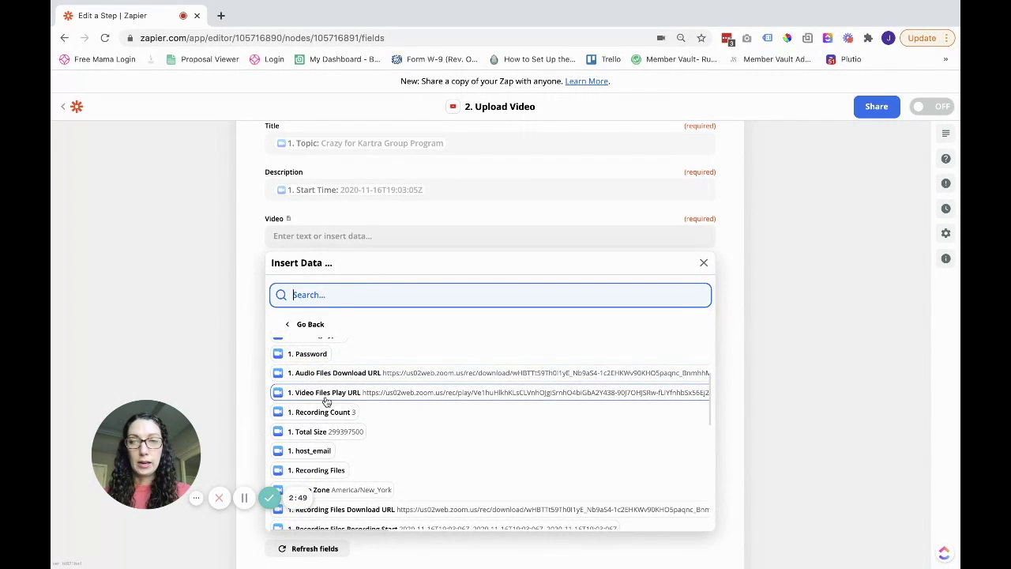
pyautogui.scroll(-1, 327, 401)
pyautogui.scroll(-1, 326, 402)
pyautogui.scroll(-1, 326, 401)
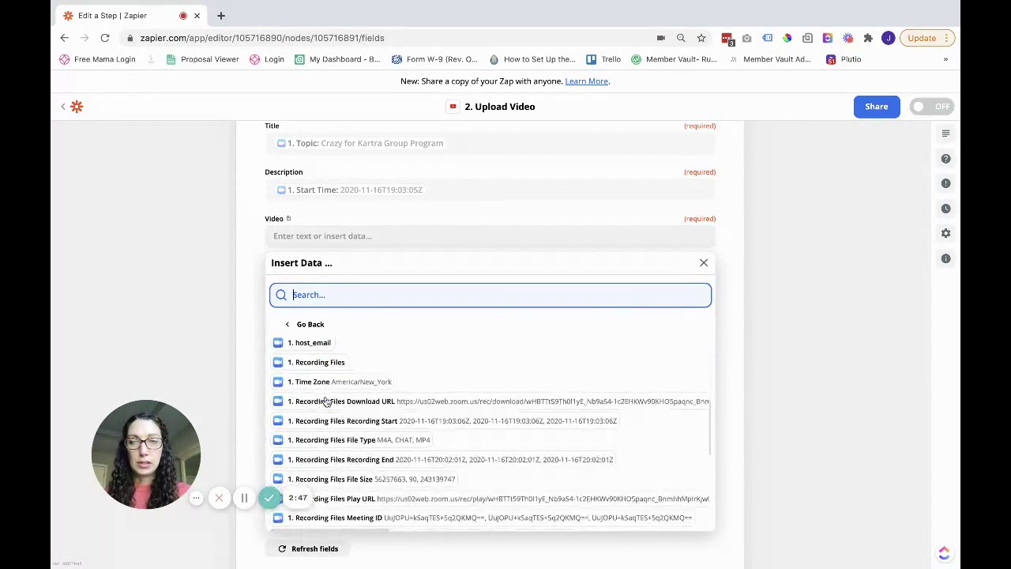
pyautogui.scroll(-1, 326, 401)
pyautogui.scroll(-3, 326, 402)
pyautogui.scroll(-2, 326, 402)
pyautogui.scroll(-1, 326, 402)
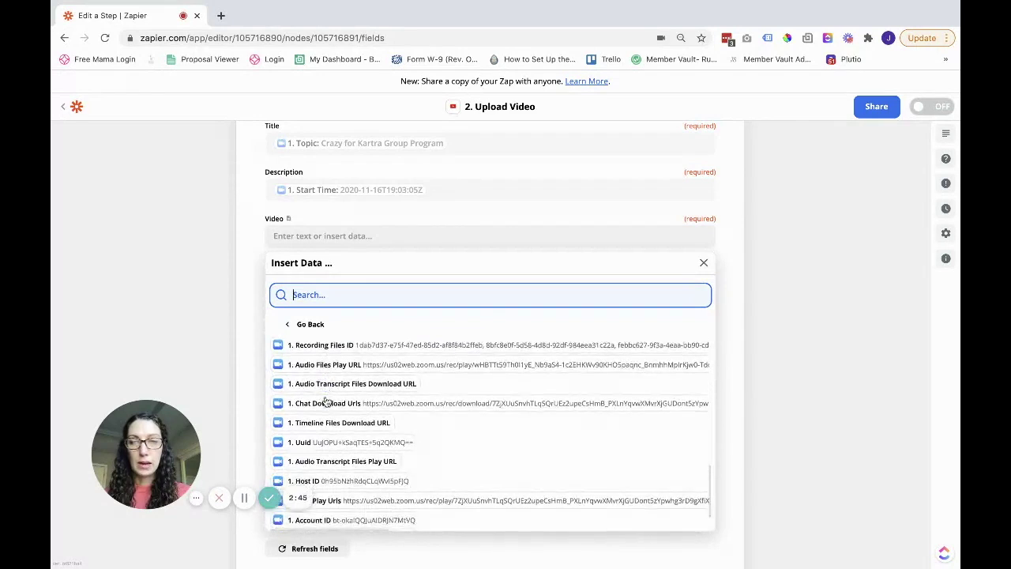
pyautogui.scroll(-1, 327, 401)
pyautogui.scroll(1, 327, 401)
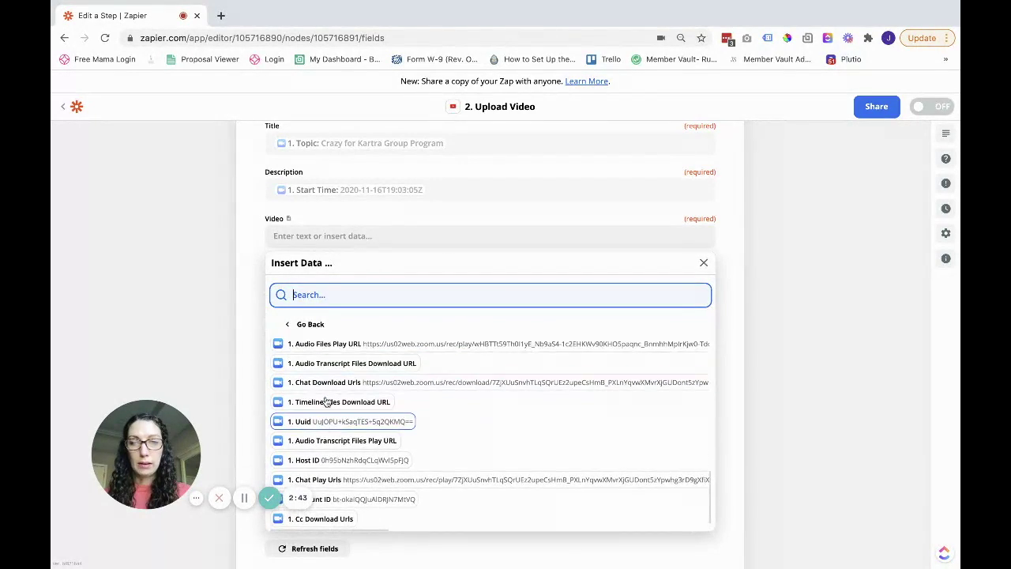
pyautogui.scroll(2, 327, 401)
pyautogui.scroll(2, 327, 401)
pyautogui.scroll(2, 326, 402)
pyautogui.scroll(1, 327, 402)
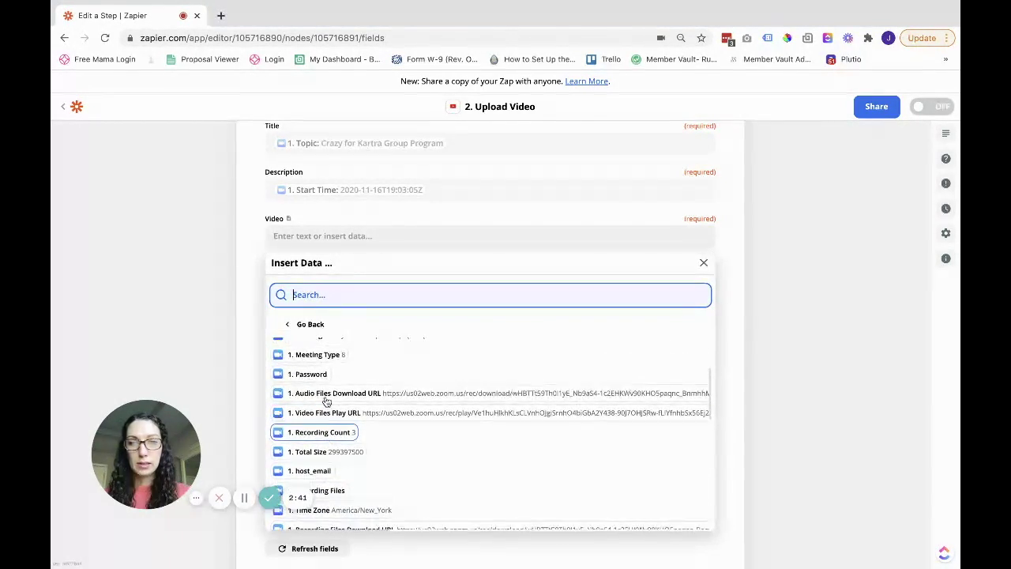
pyautogui.scroll(2, 326, 401)
pyautogui.scroll(2, 326, 401)
pyautogui.scroll(1, 332, 403)
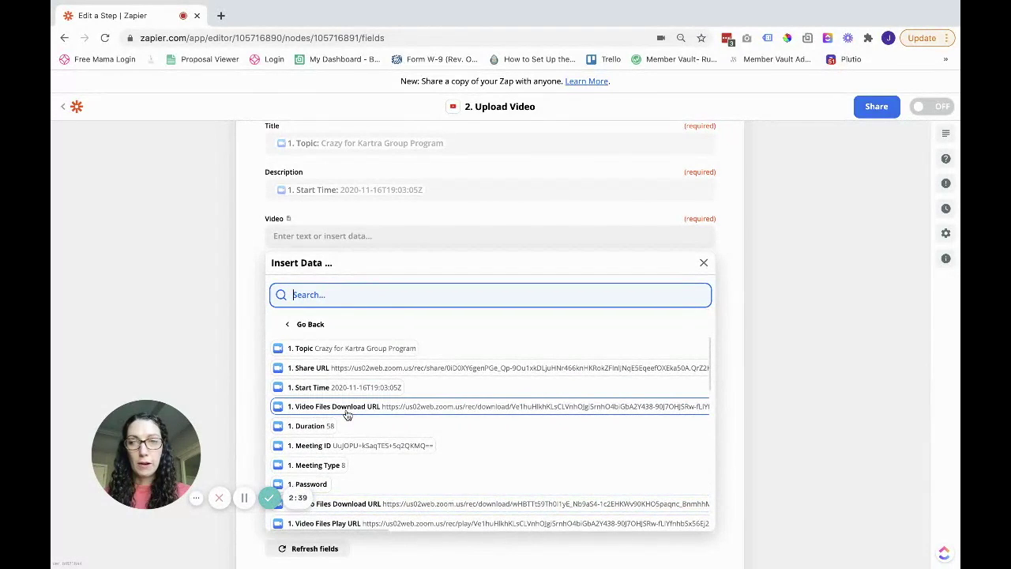
pyautogui.click(348, 410)
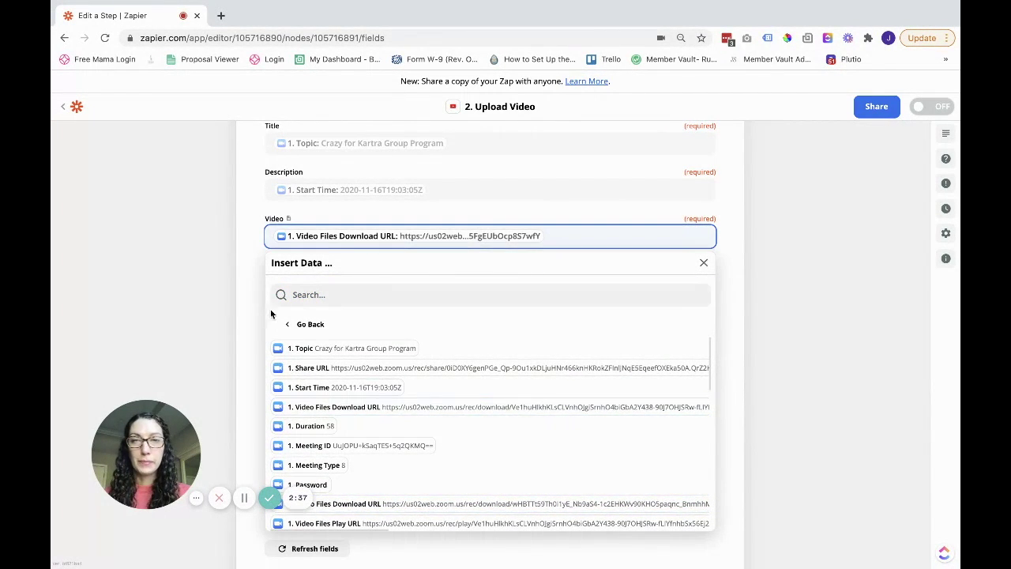
pyautogui.click(248, 302)
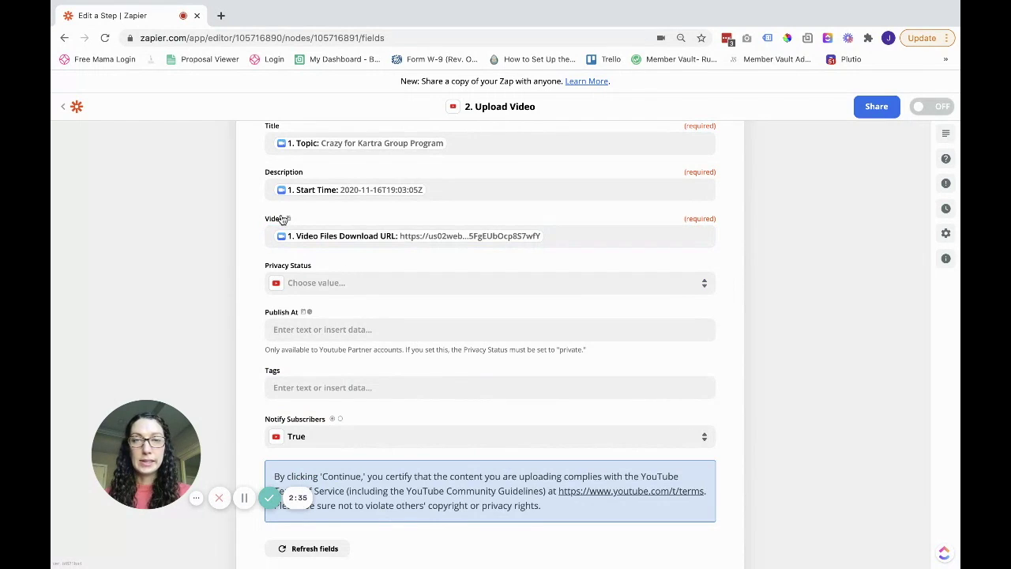
# Step: Set Privacy Status to Unlisted and Notify Subscribers to False
pyautogui.scroll(-1, 384, 282)
pyautogui.scroll(-1, 384, 282)
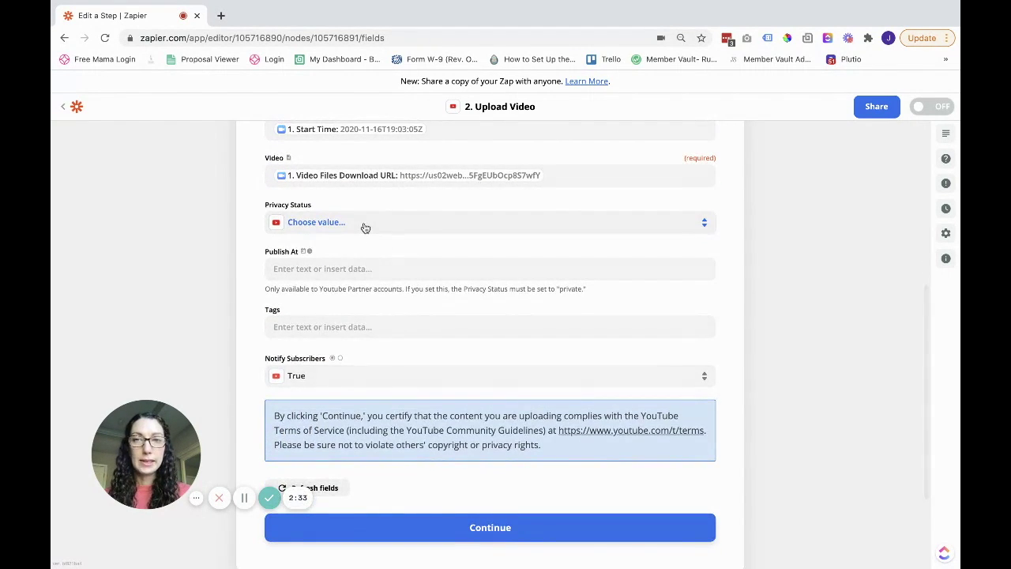
pyautogui.click(364, 226)
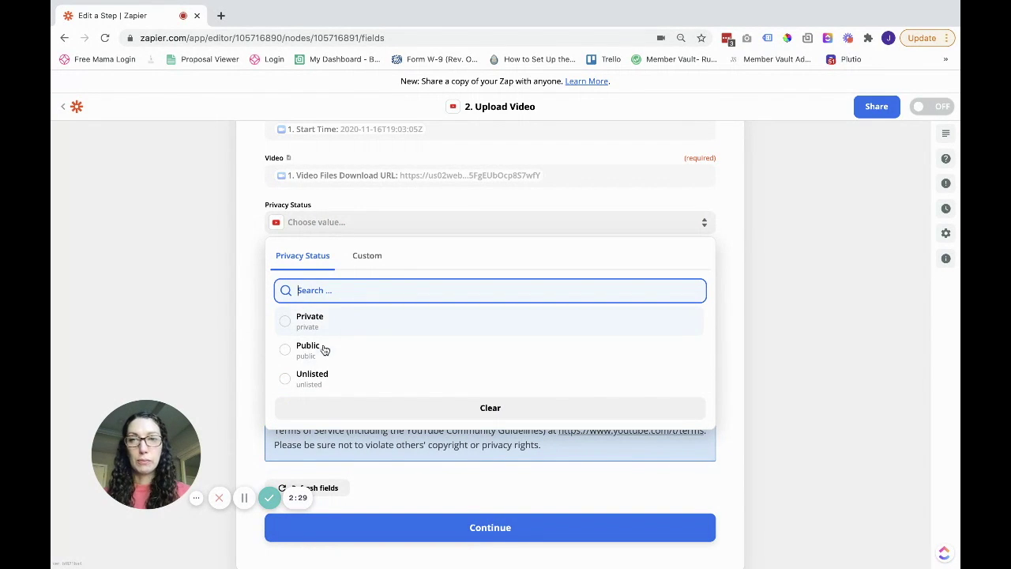
pyautogui.click(318, 380)
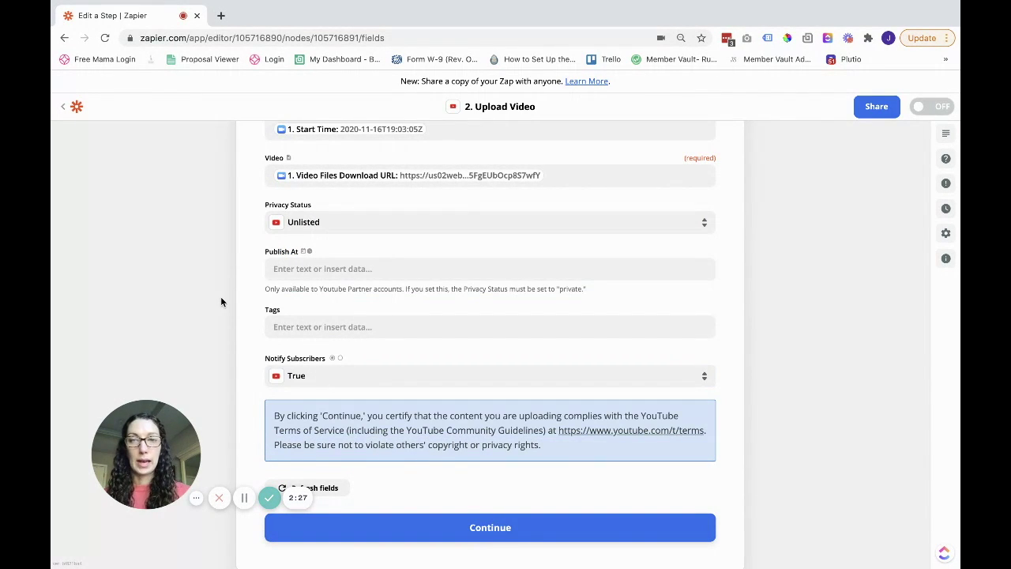
pyautogui.click(322, 356)
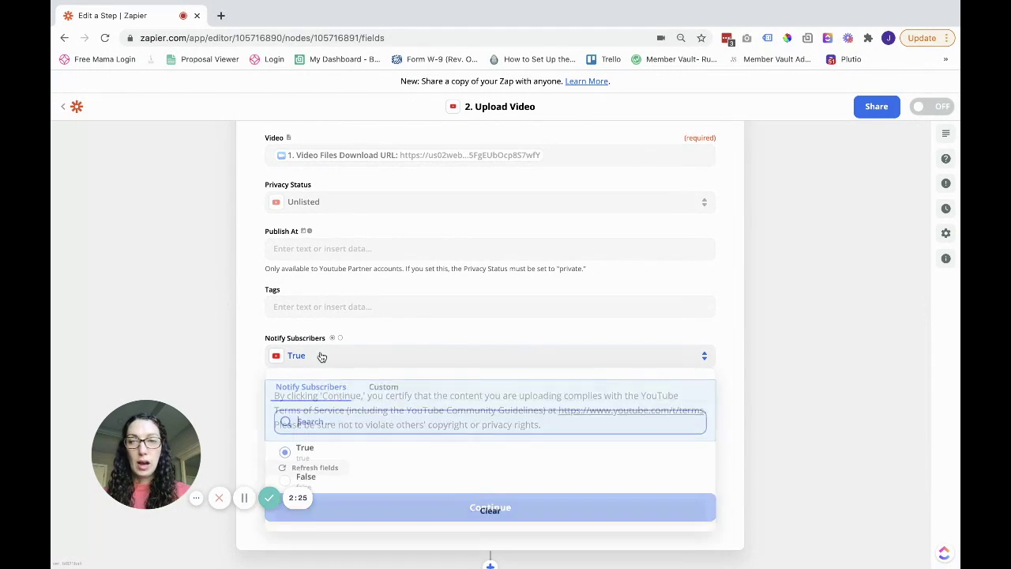
pyautogui.click(338, 484)
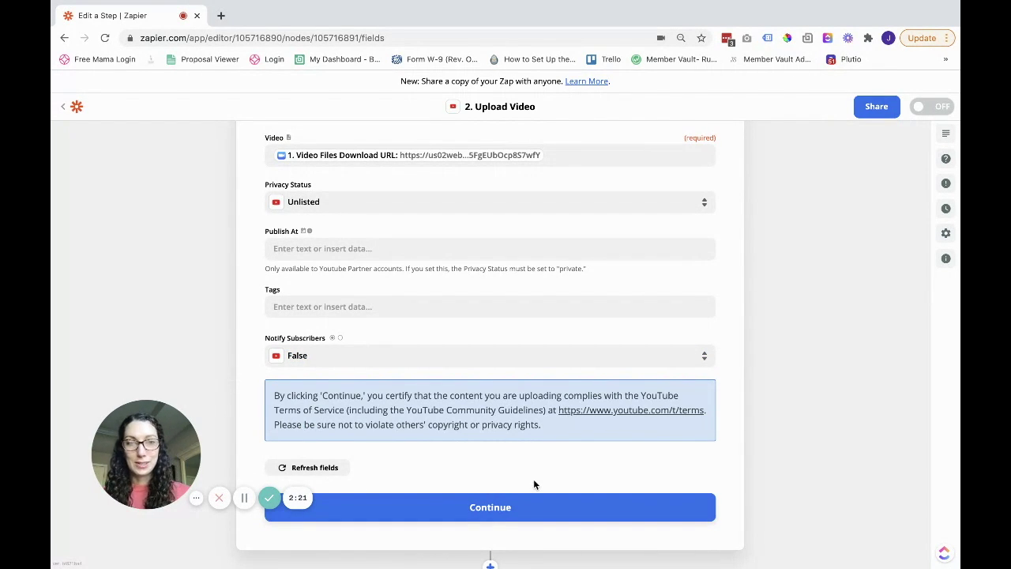
pyautogui.click(503, 507)
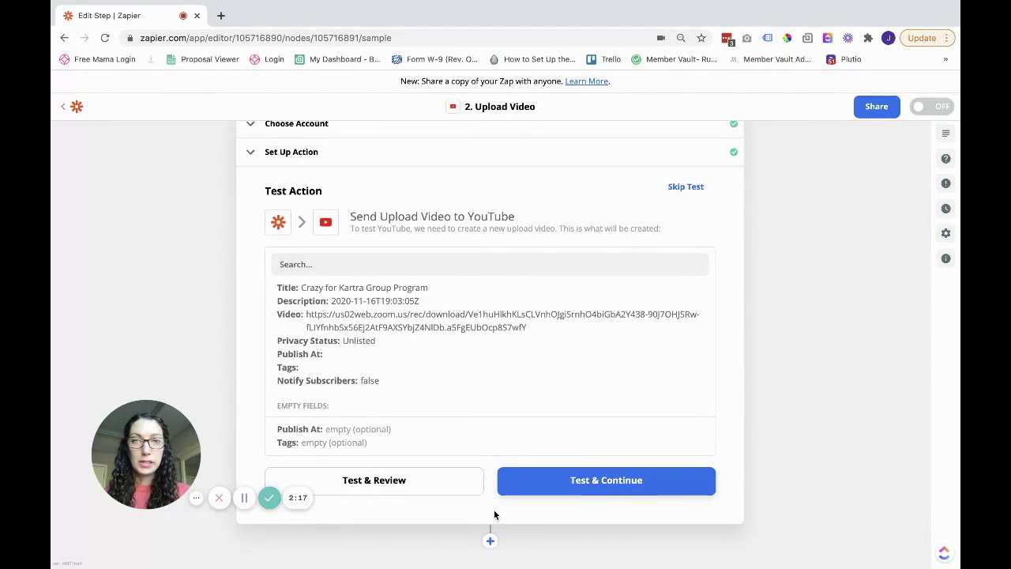
# Step: Run the YouTube upload test and review the returned sample data
pyautogui.click(557, 471)
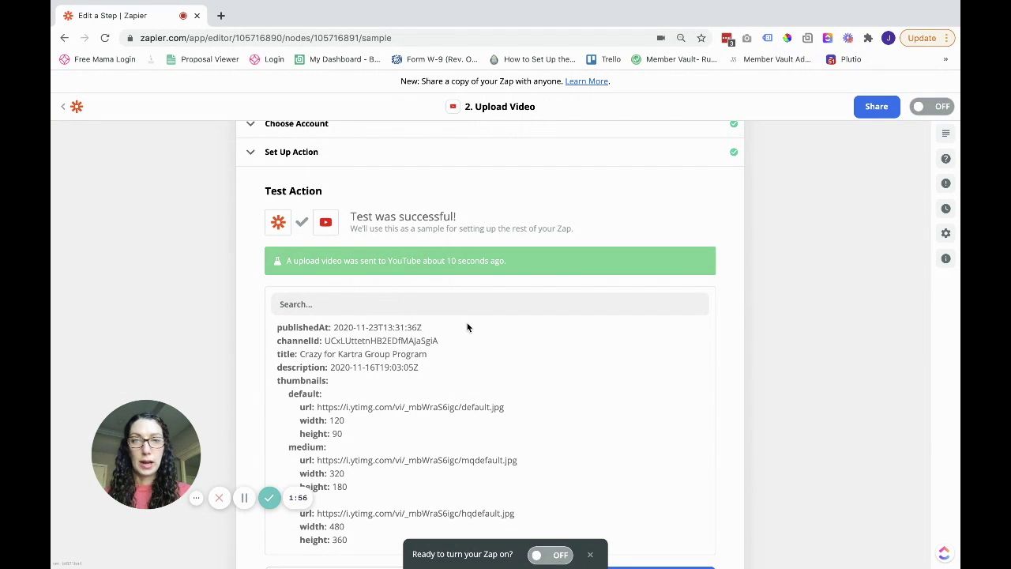
pyautogui.scroll(-4, 467, 323)
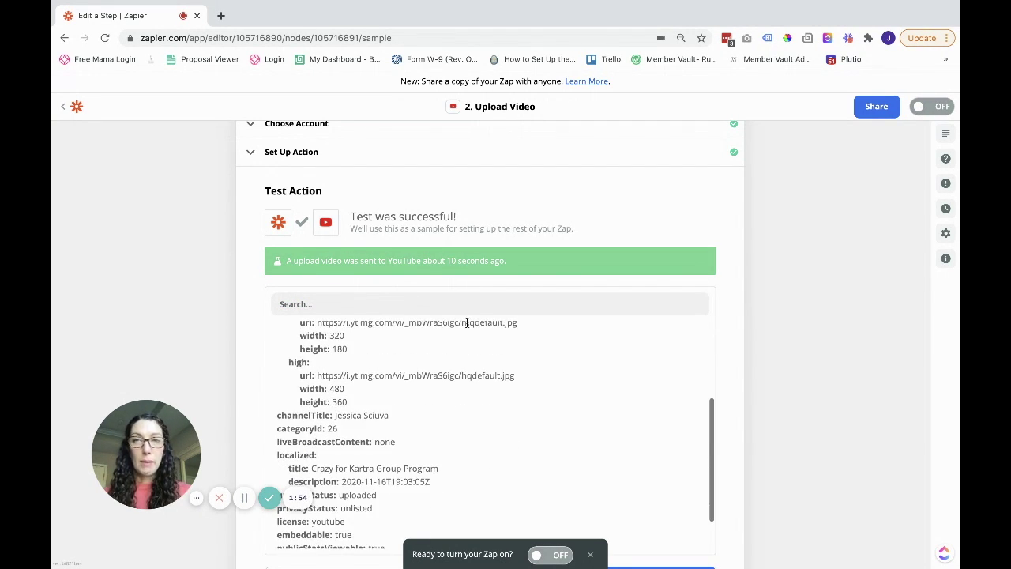
# Step: Switch the Zoom-to-YouTube zap on and dismiss the sharing prompt
pyautogui.click(541, 557)
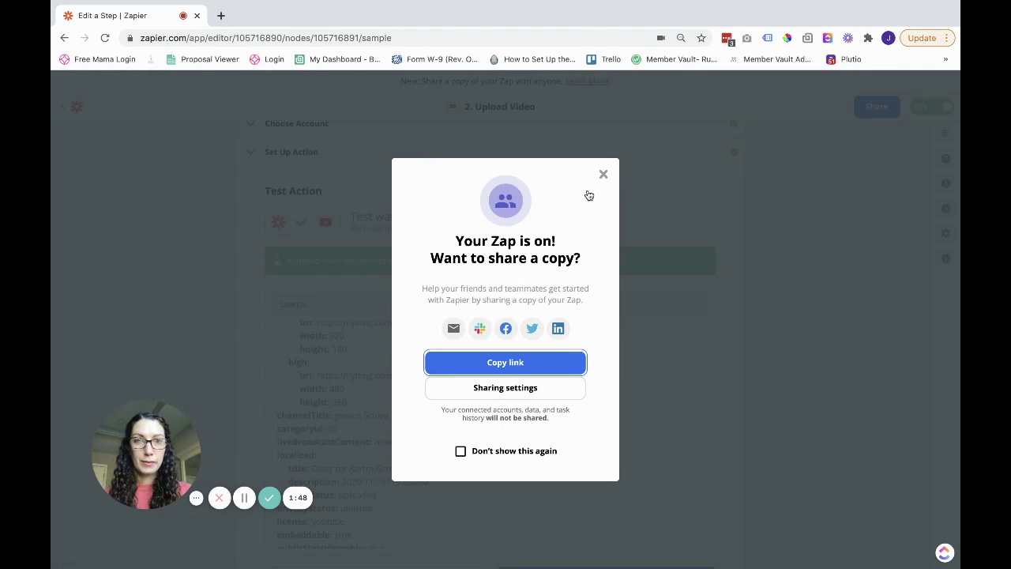
pyautogui.click(604, 178)
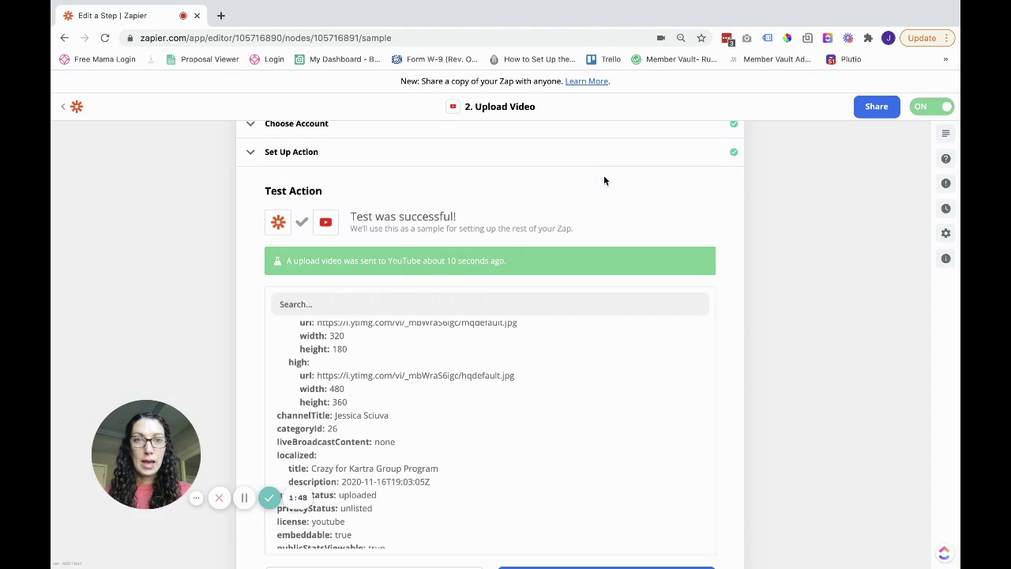